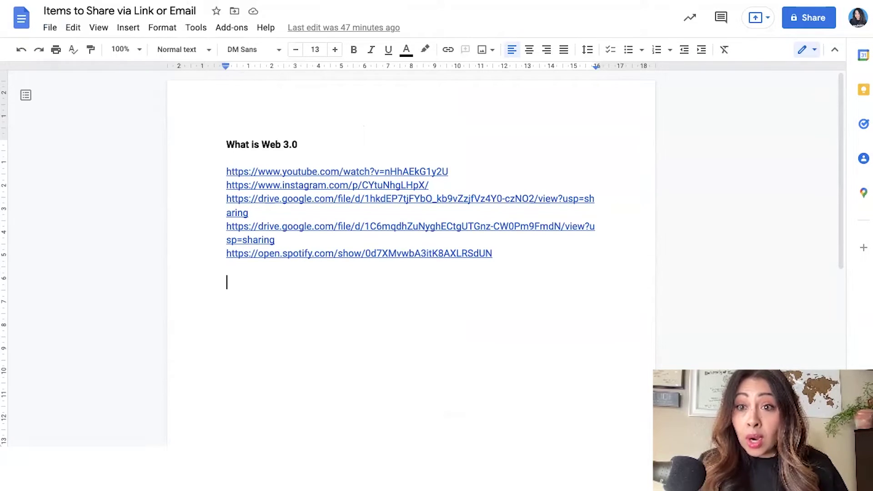
# - Review the Important Wakelet Links note in Keep, then return to the Web 3.0 links document
pyautogui.click(104, 1)
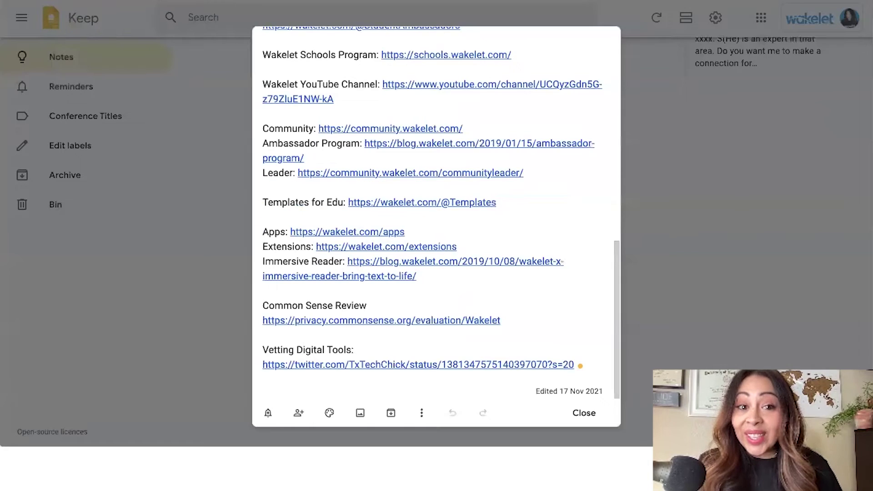
pyautogui.scroll(10, 465, 210)
pyautogui.scroll(3, 464, 210)
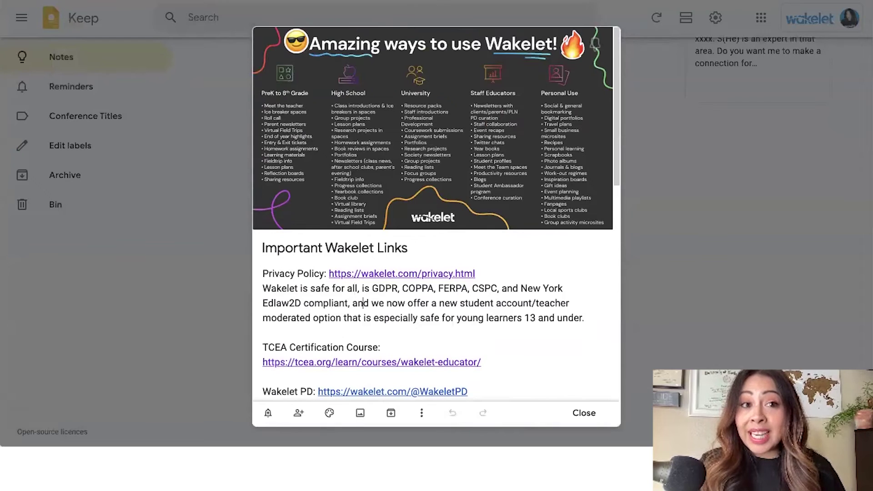
pyautogui.click(211, 1)
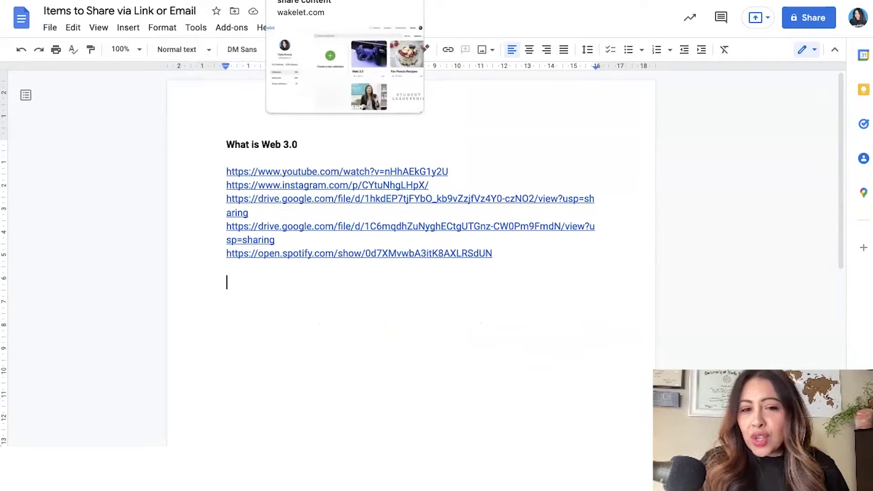
# - Check the Web 3.0 collection's Instagram post and YouTube video, then return to the links document
pyautogui.click(309, 1)
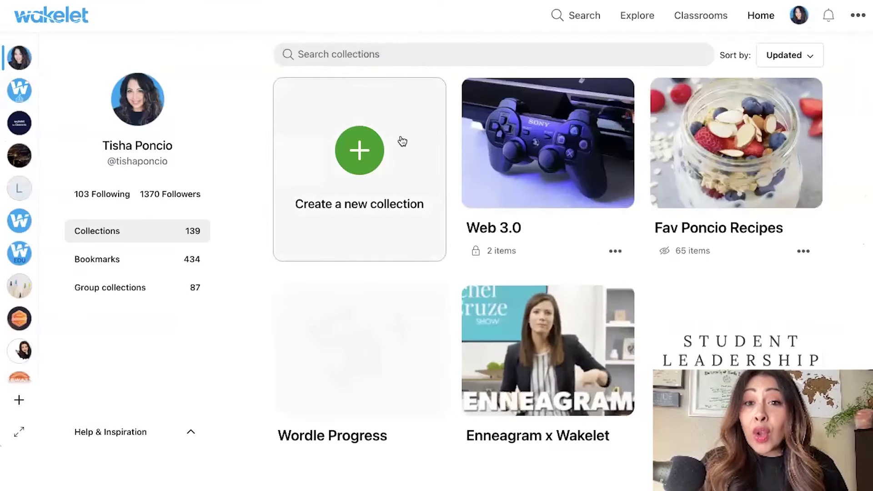
pyautogui.click(374, 164)
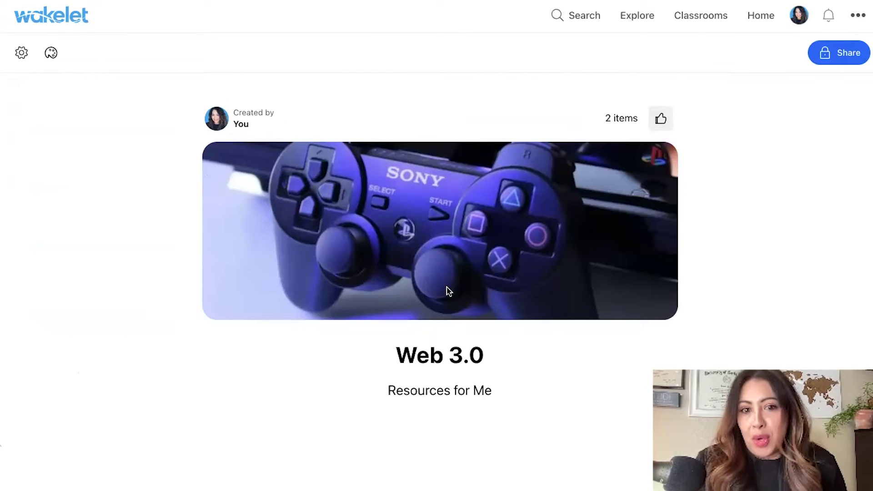
pyautogui.scroll(-6, 448, 291)
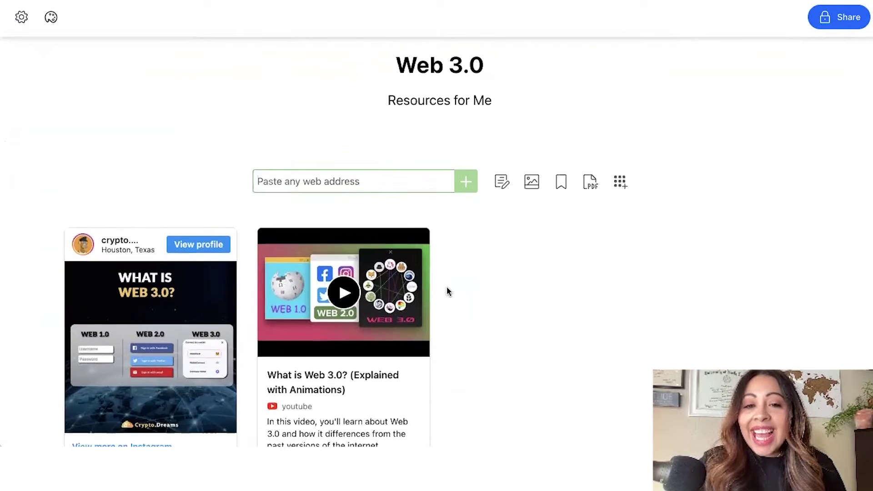
pyautogui.scroll(-3, 446, 291)
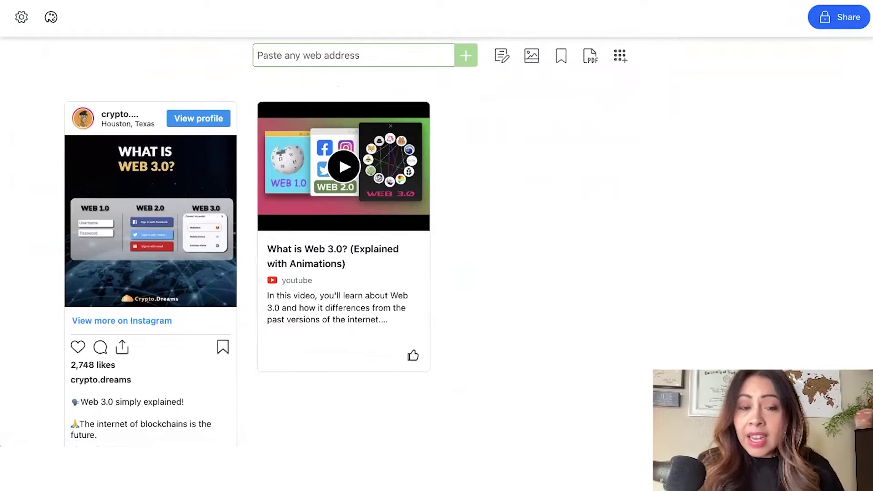
pyautogui.click(237, 1)
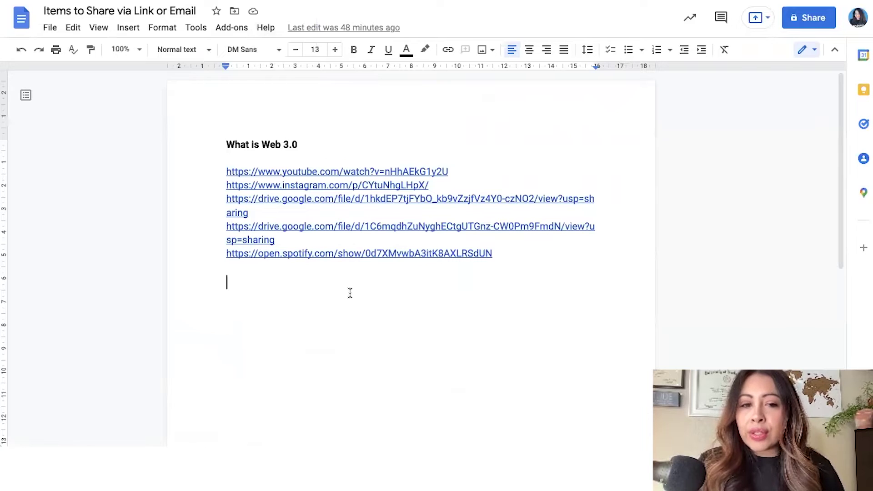
# - Copy the Spotify podcast link from the document and paste it into the Web 3.0 collection
pyautogui.rightClick(343, 254)
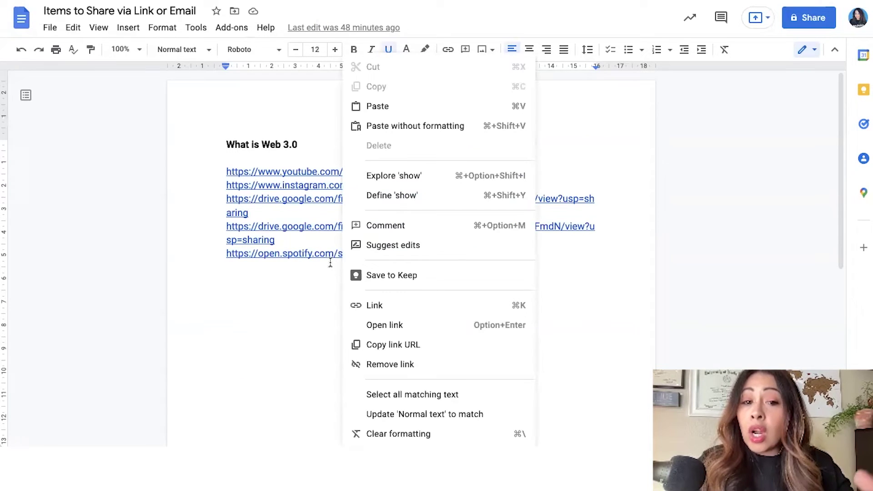
pyautogui.click(368, 344)
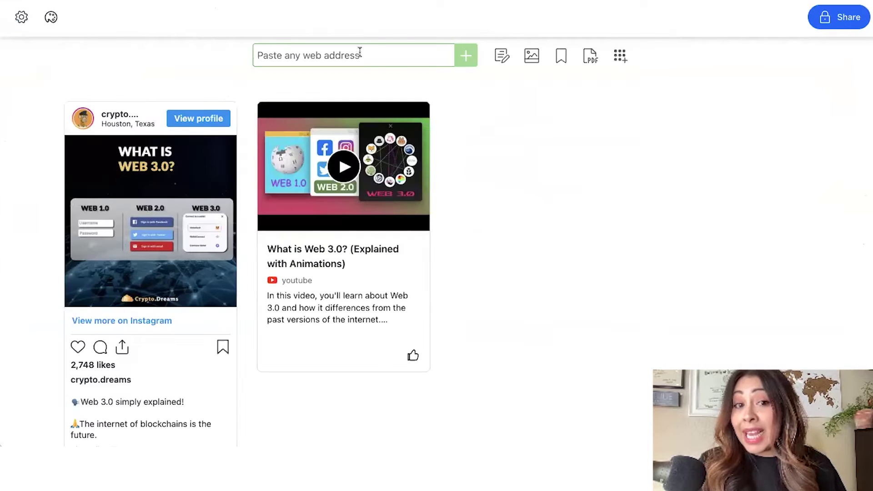
pyautogui.press('super+v')
pyautogui.press('Return')
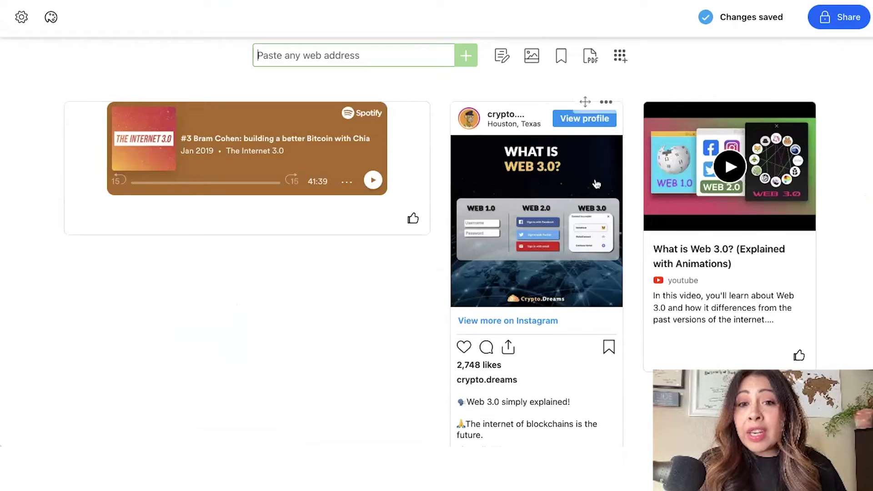
# - Upload Student Accounts One Pager (1).pdf as a PDF item in the Web 3.0 collection
pyautogui.click(531, 57)
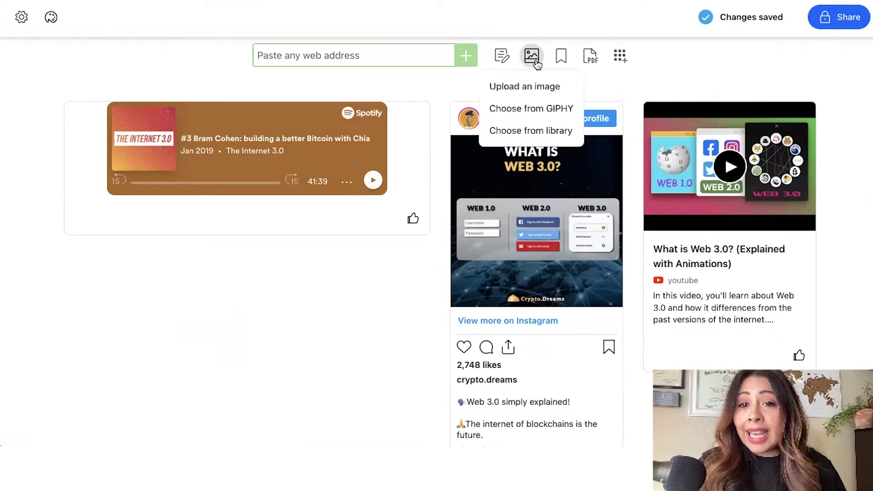
pyautogui.click(533, 87)
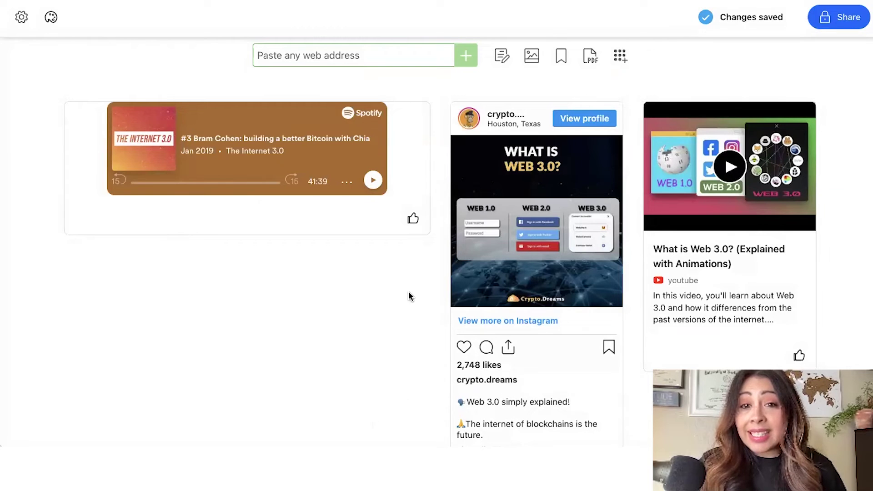
pyautogui.click(588, 56)
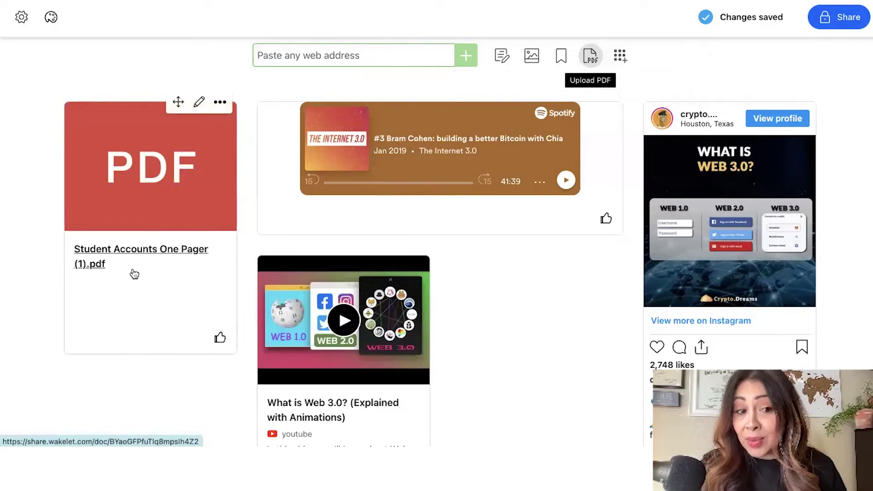
pyautogui.click(531, 60)
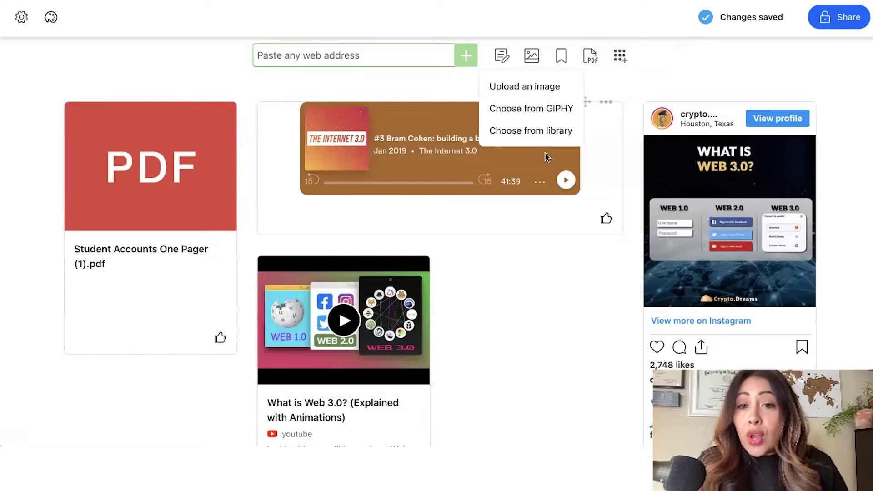
pyautogui.scroll(10, 546, 157)
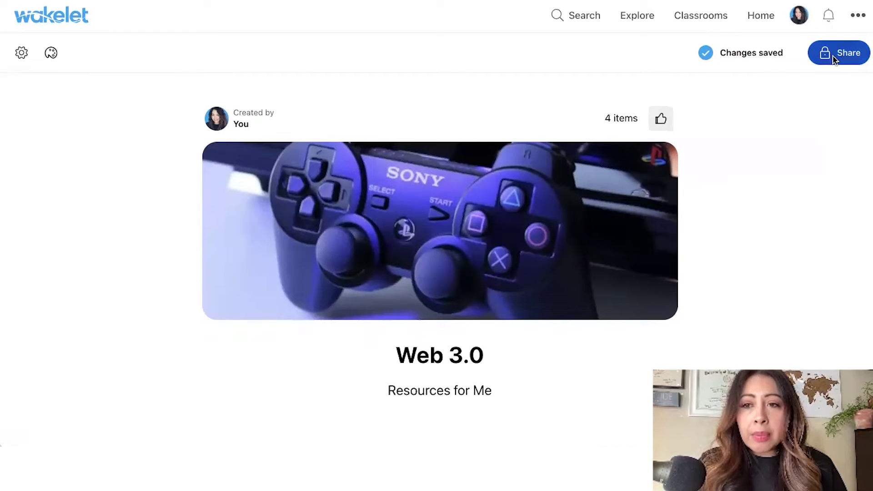
# - Change the Web 3.0 collection's privacy from Private to Unlisted and copy its shareable link
pyautogui.click(835, 59)
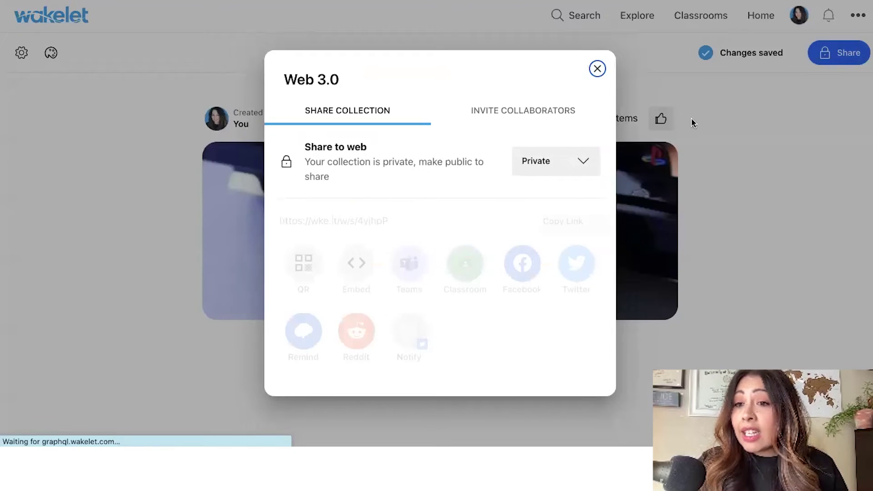
pyautogui.click(532, 169)
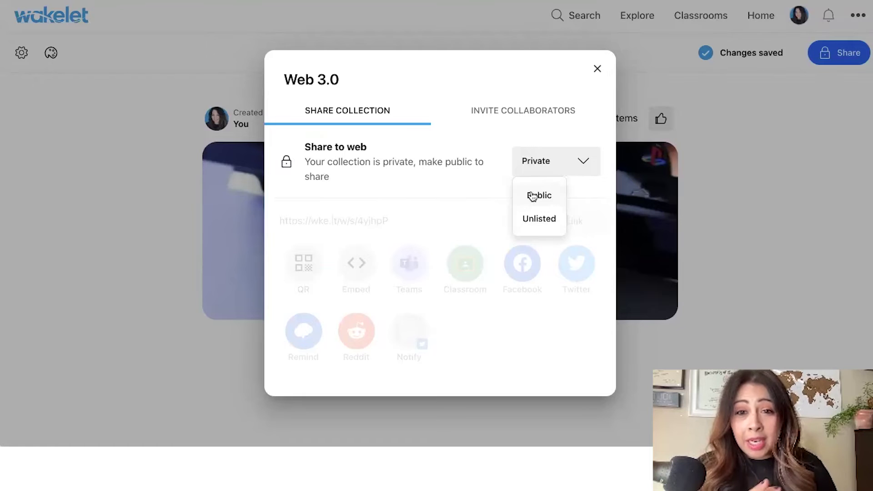
pyautogui.click(531, 220)
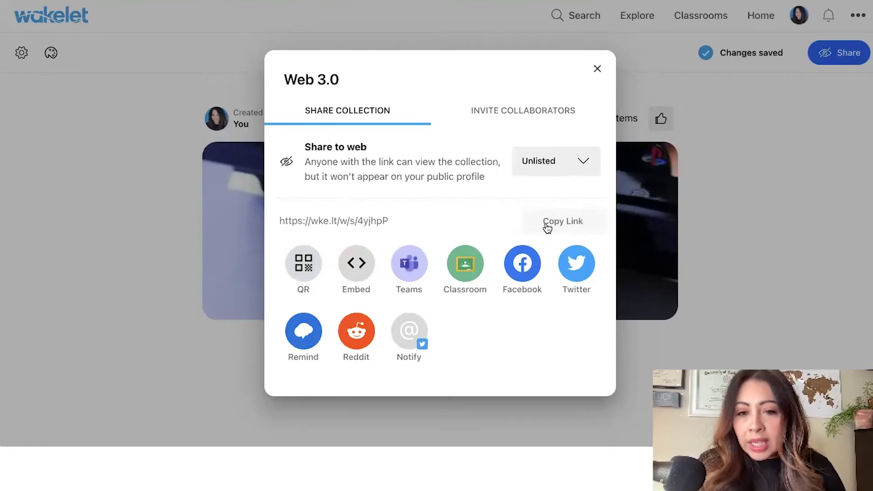
pyautogui.click(547, 227)
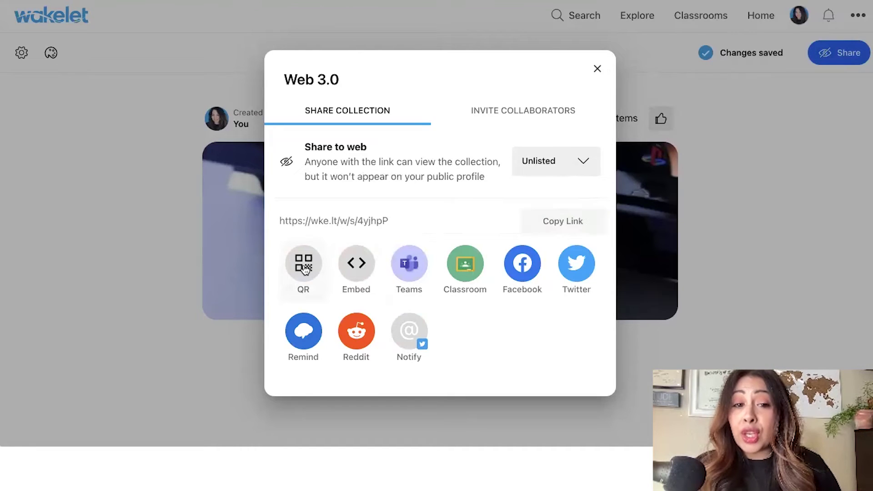
# - Display the collection's QR code and copy the QR code image
pyautogui.click(304, 268)
pyautogui.rightClick(454, 227)
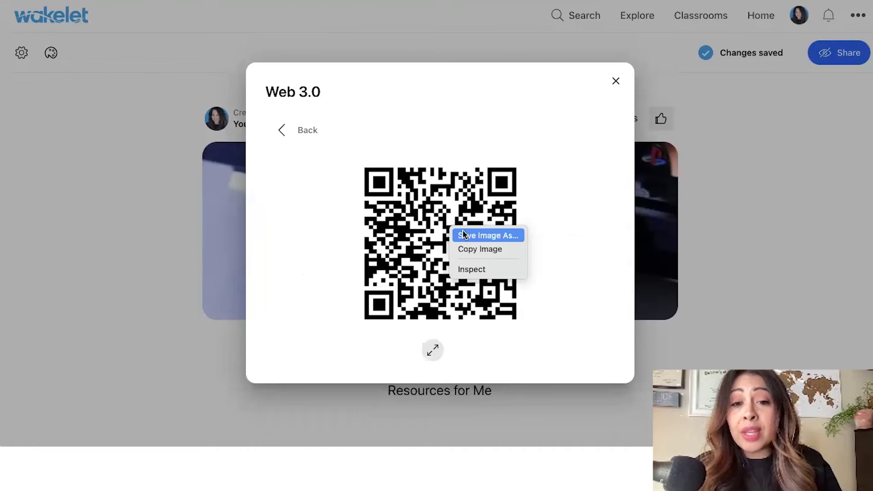
pyautogui.click(464, 249)
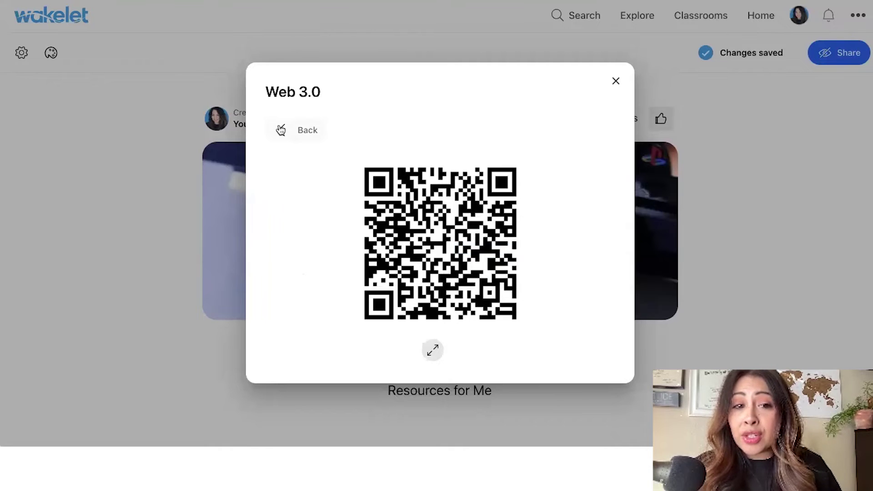
# - Copy the collaborator invite link from the Invite Collaborators options
pyautogui.click(280, 130)
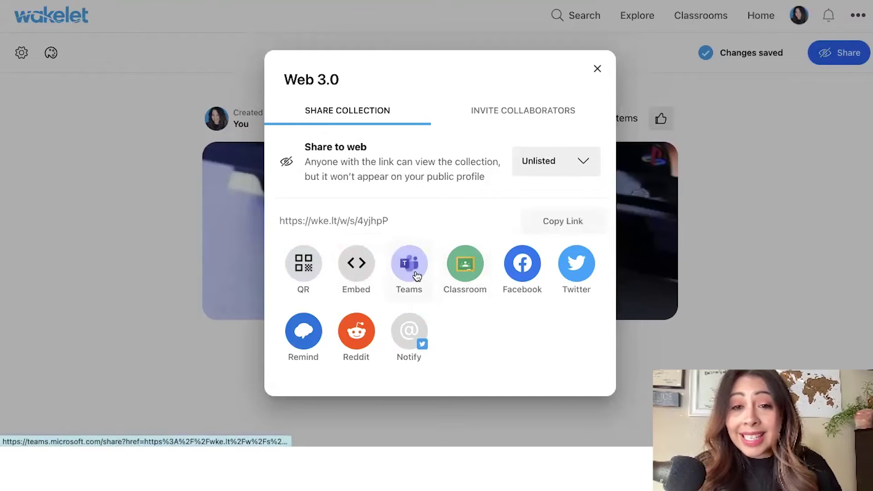
pyautogui.click(516, 114)
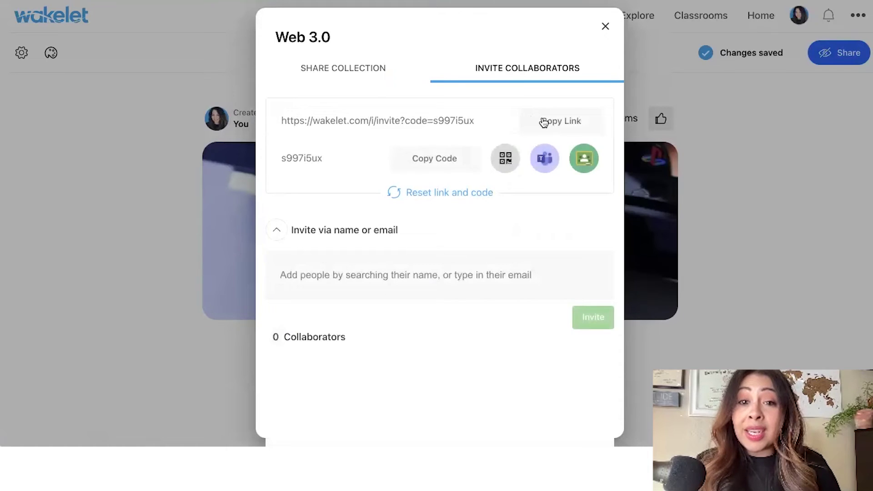
pyautogui.click(544, 122)
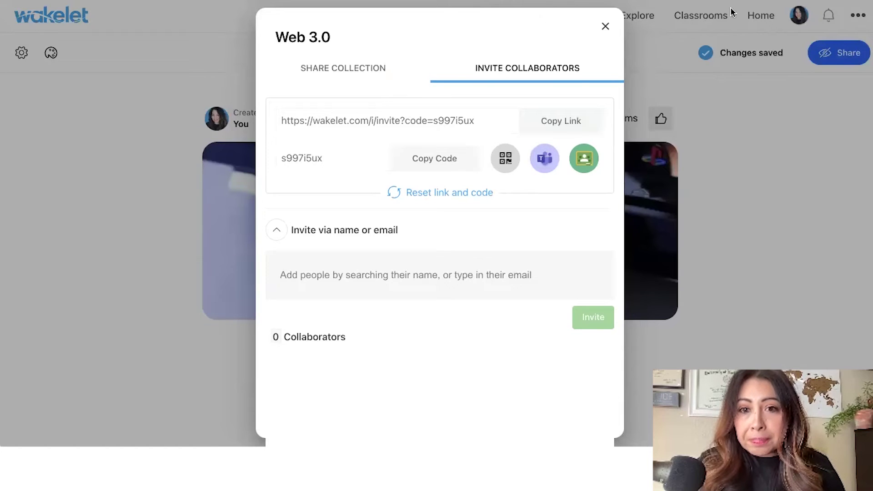
# - Close the share window and scroll the student ambassador's profile down to the School Works collections
pyautogui.click(605, 26)
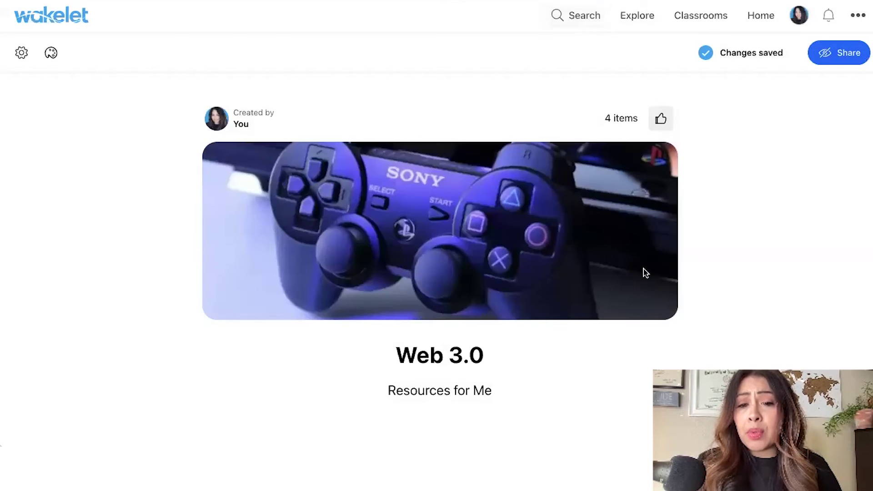
pyautogui.scroll(-7, 643, 271)
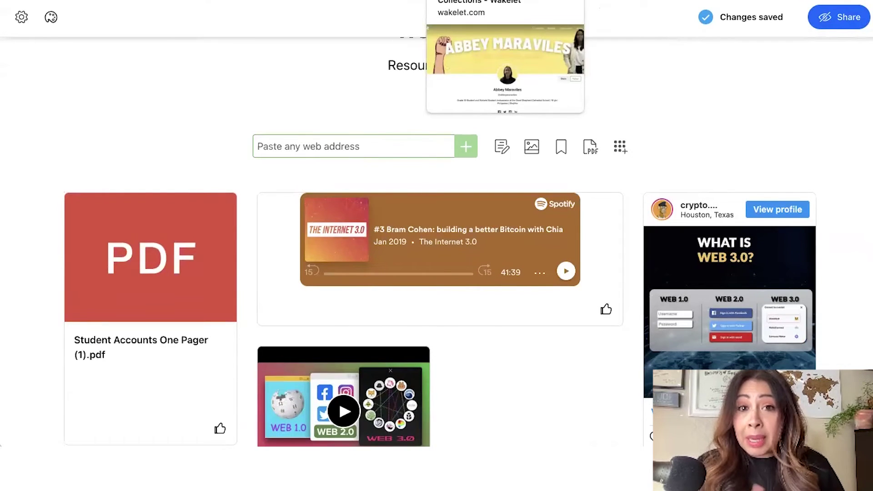
pyautogui.click(505, 0)
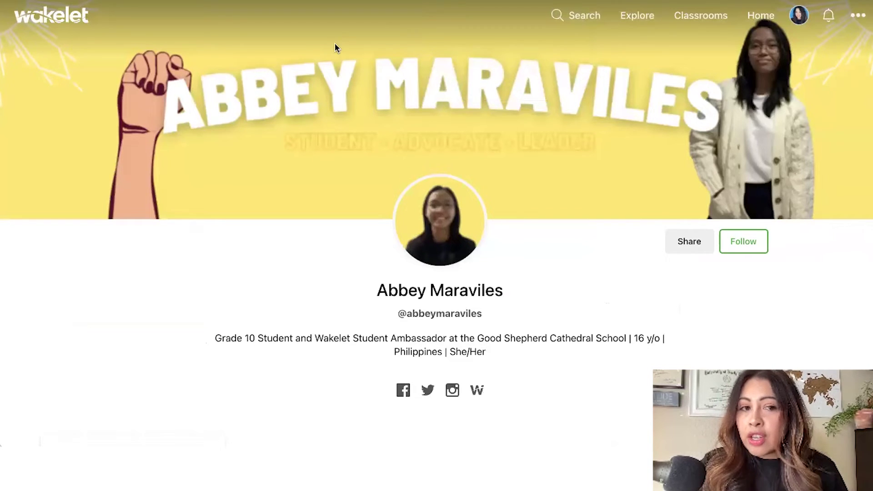
pyautogui.scroll(-6, 560, 211)
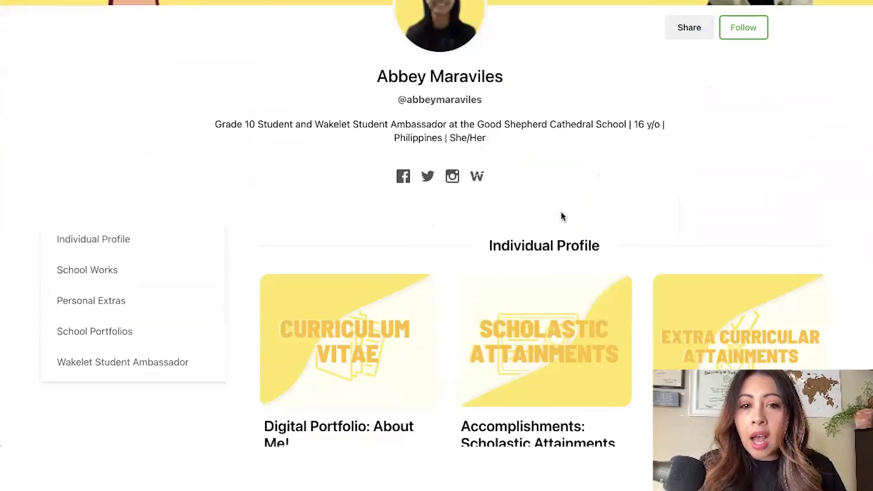
pyautogui.scroll(-3, 564, 275)
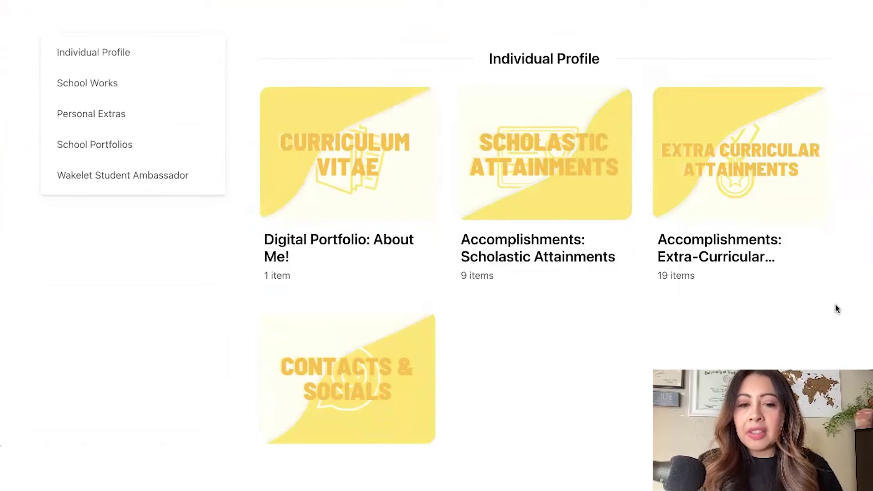
pyautogui.scroll(-3, 835, 306)
pyautogui.scroll(-5, 836, 308)
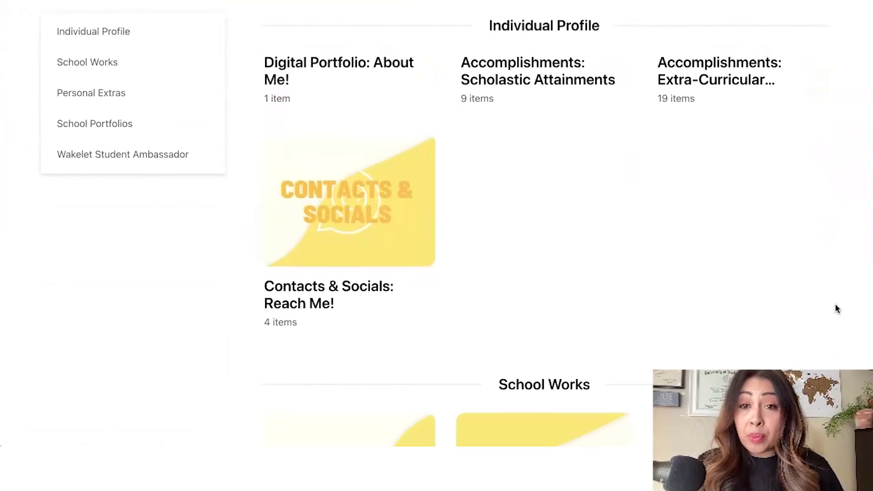
pyautogui.scroll(-5, 835, 304)
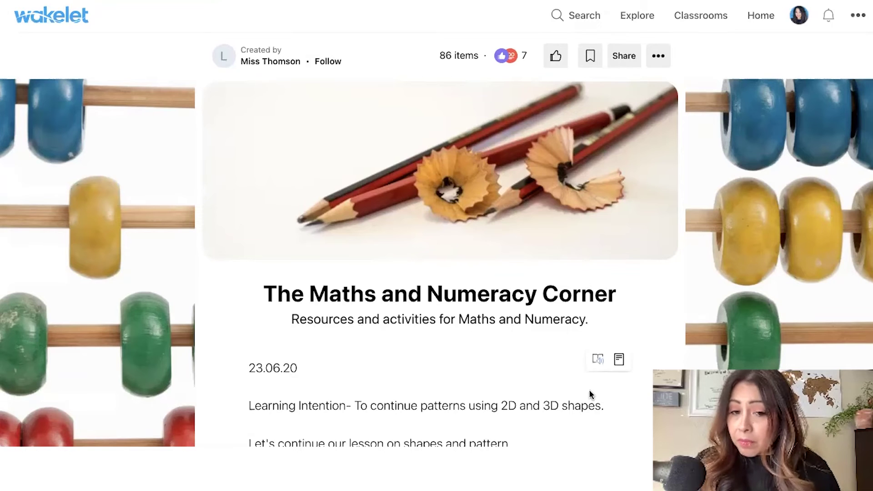
# - Scroll through the dated maths lessons in The Maths and Numeracy Corner collection
pyautogui.scroll(-2, 588, 389)
pyautogui.scroll(-2, 590, 391)
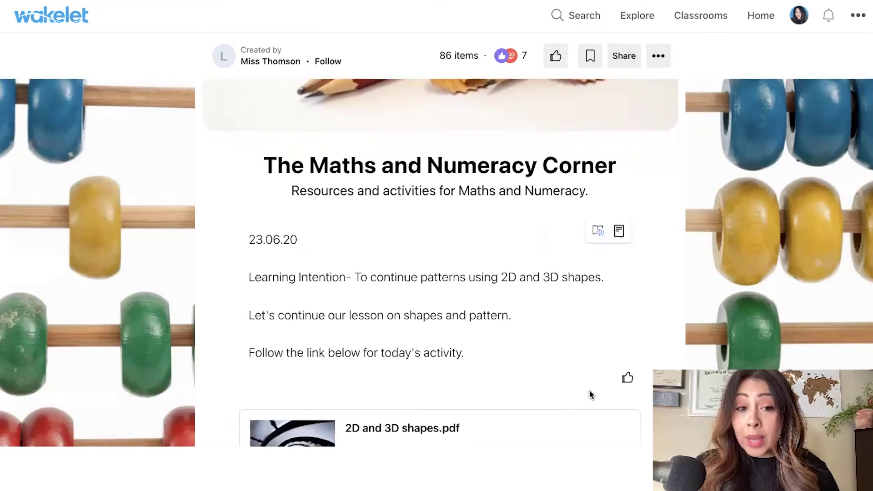
pyautogui.scroll(-4, 591, 393)
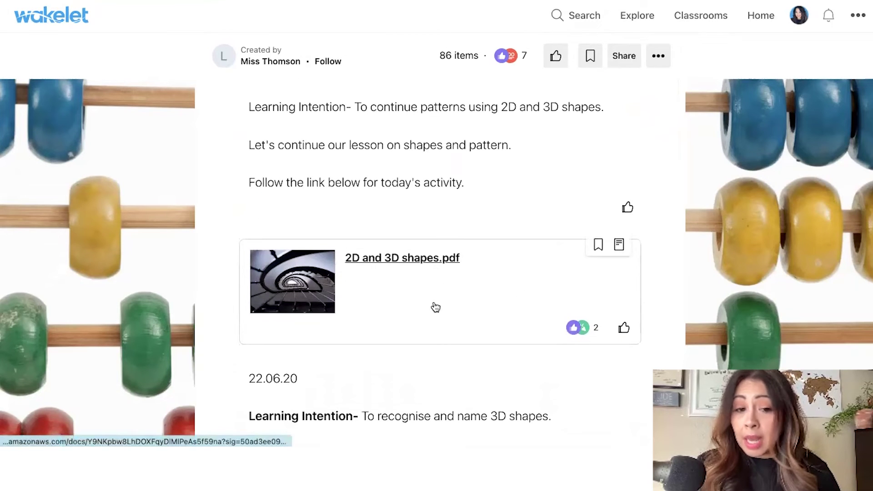
pyautogui.scroll(-6, 433, 302)
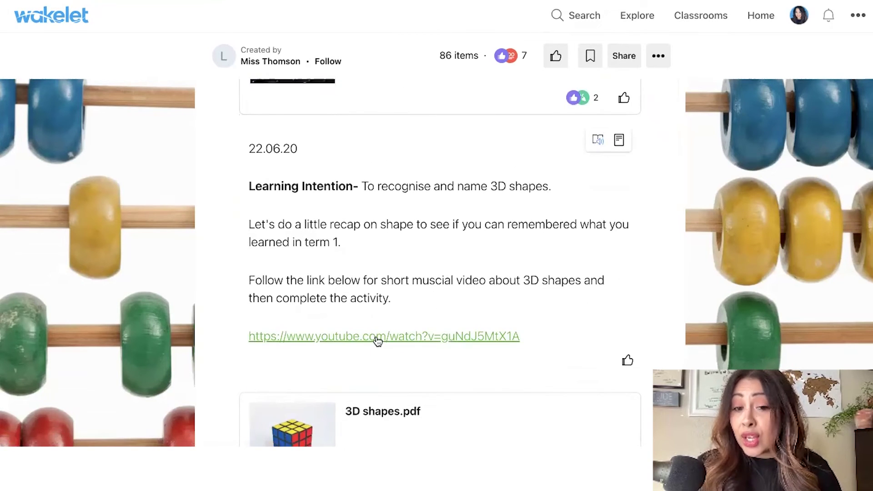
pyautogui.scroll(-7, 376, 336)
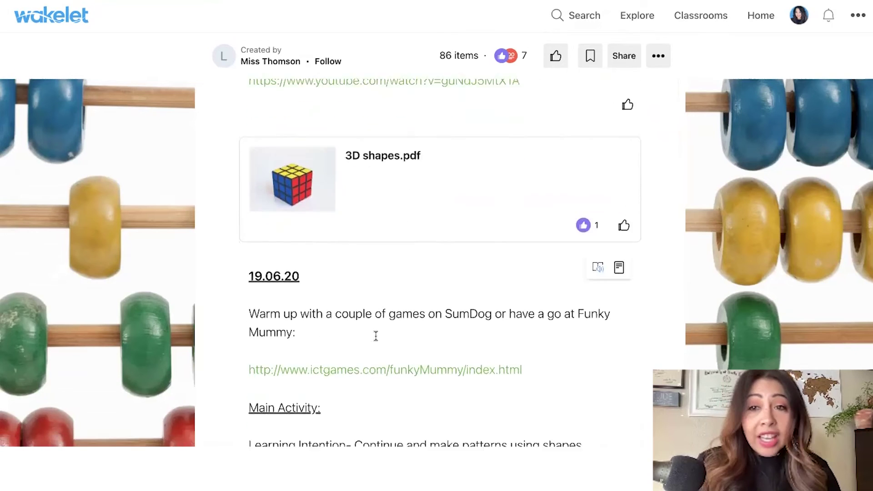
pyautogui.scroll(-3, 376, 335)
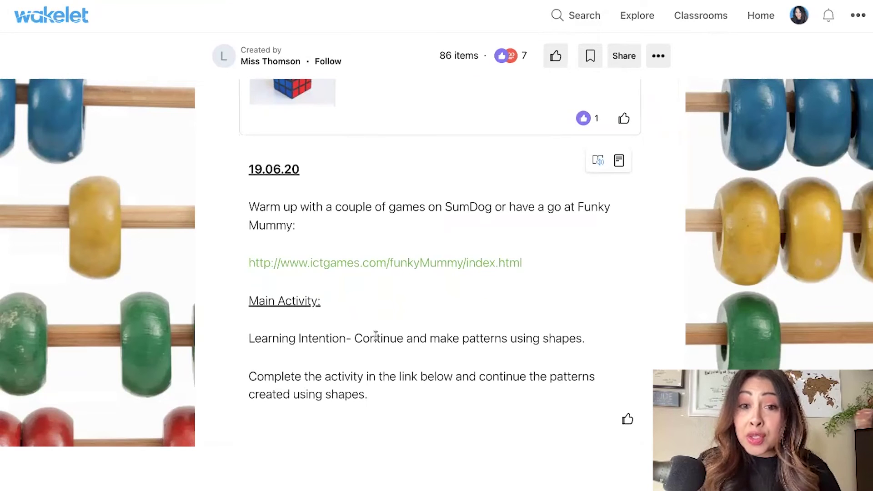
pyautogui.scroll(-2, 376, 336)
pyautogui.scroll(-5, 375, 335)
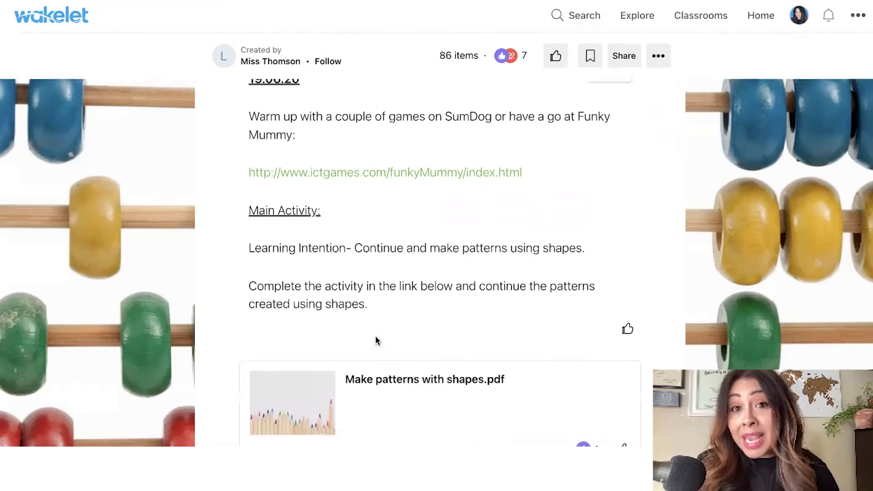
pyautogui.scroll(-9, 375, 336)
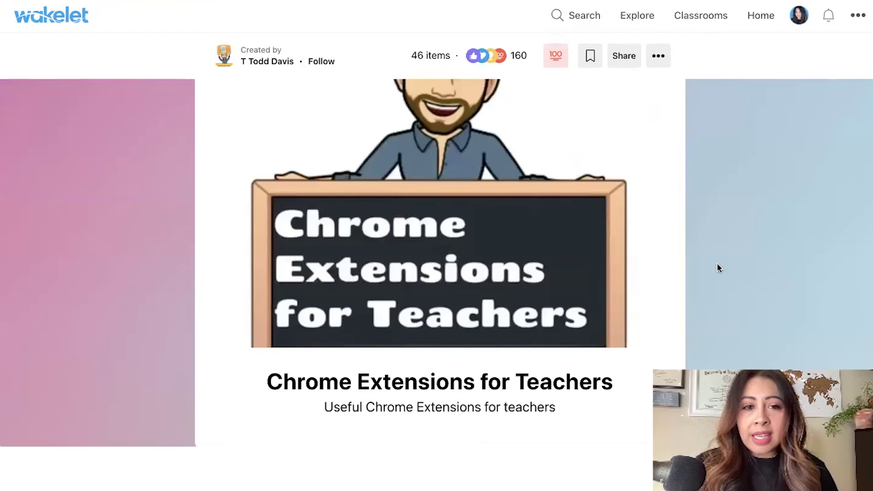
# - Scroll down and across the Chrome Extensions for Teachers category columns, then back to the top
pyautogui.scroll(3, 718, 268)
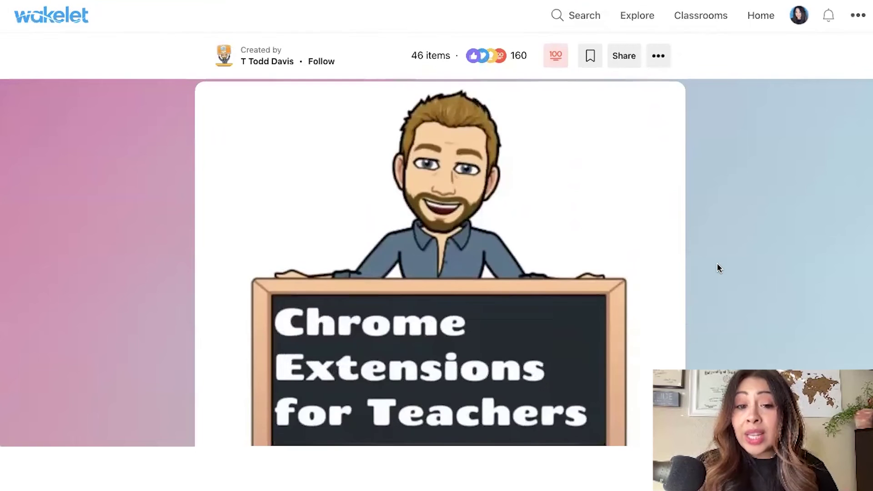
pyautogui.scroll(-1, 718, 268)
pyautogui.scroll(-3, 718, 269)
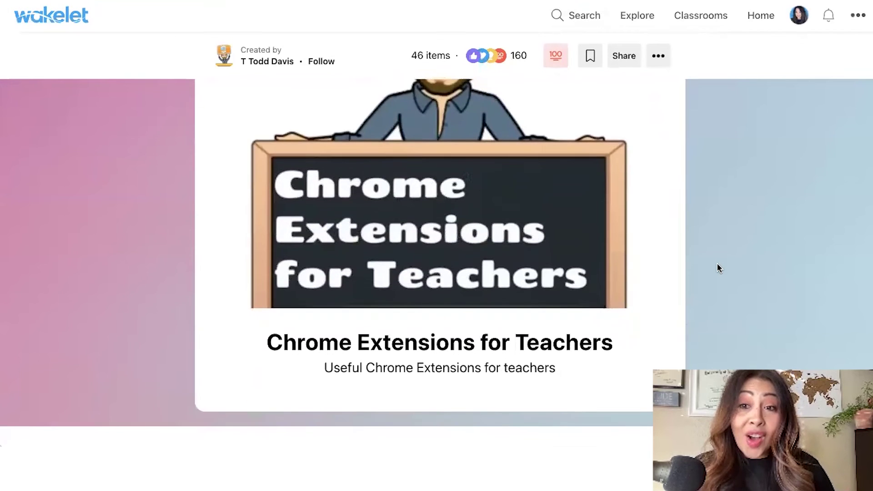
pyautogui.scroll(-4, 719, 268)
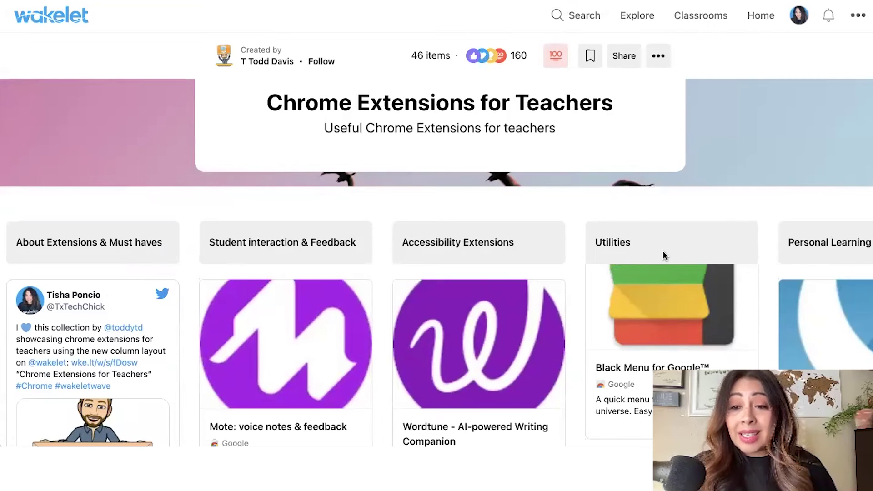
pyautogui.hscroll(5, 663, 254)
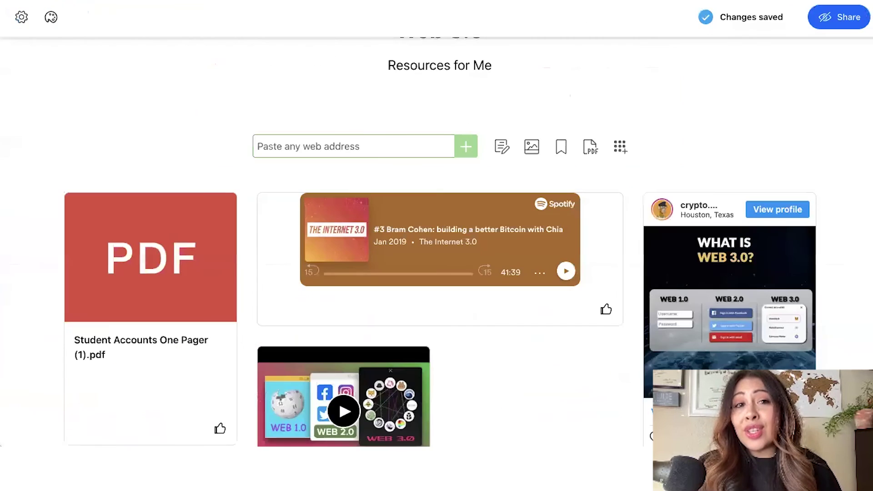
pyautogui.scroll(5, 628, 228)
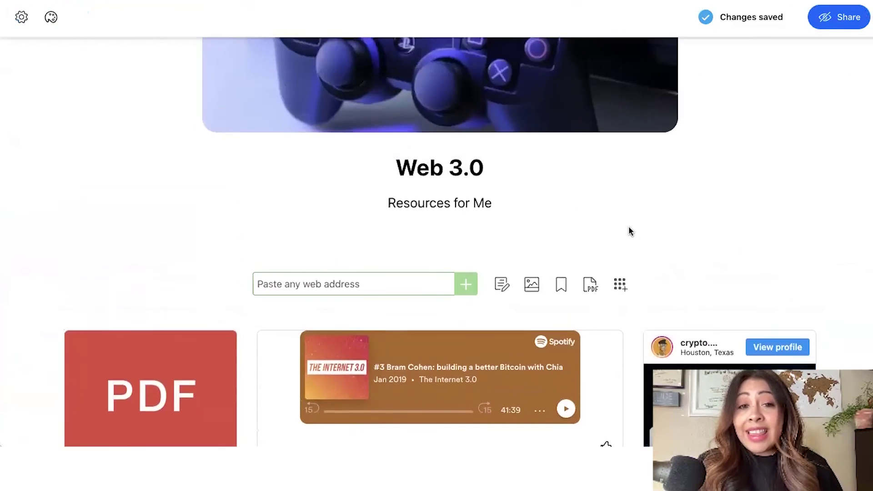
pyautogui.scroll(2, 630, 230)
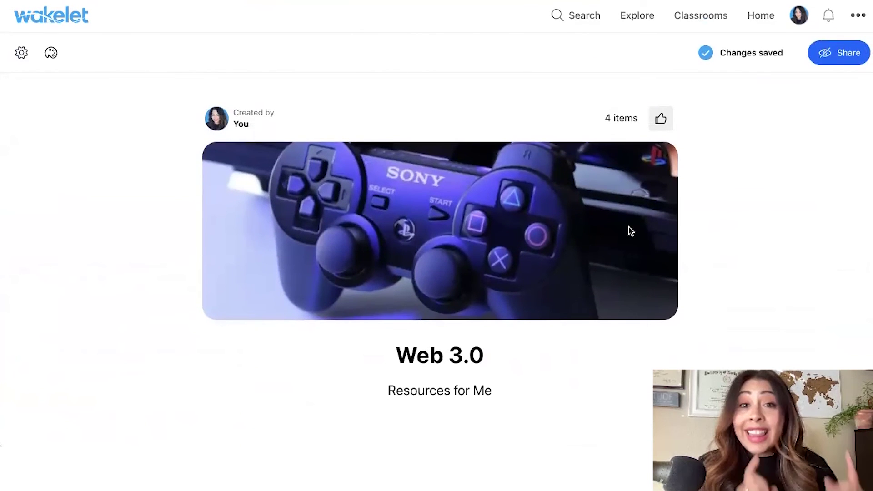